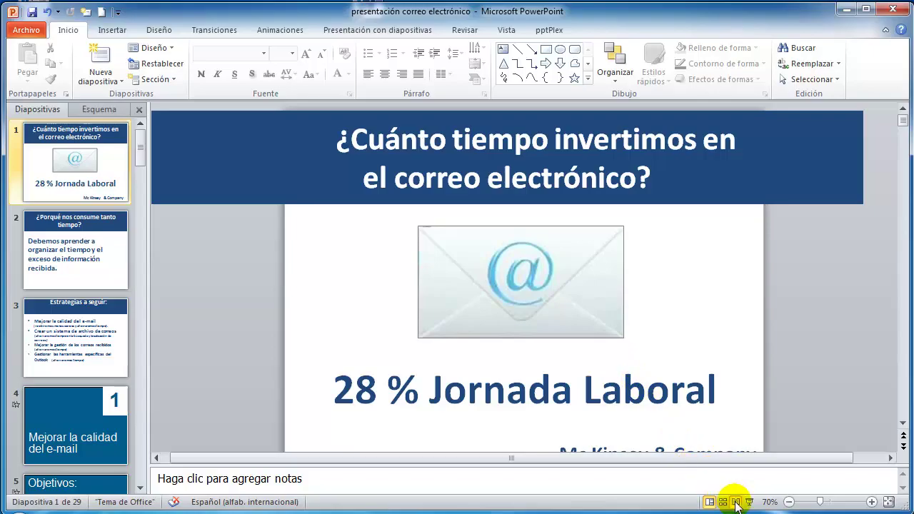
Play the deck full screen, advance through five slides to watch the transitions, then exit
click(736, 503)
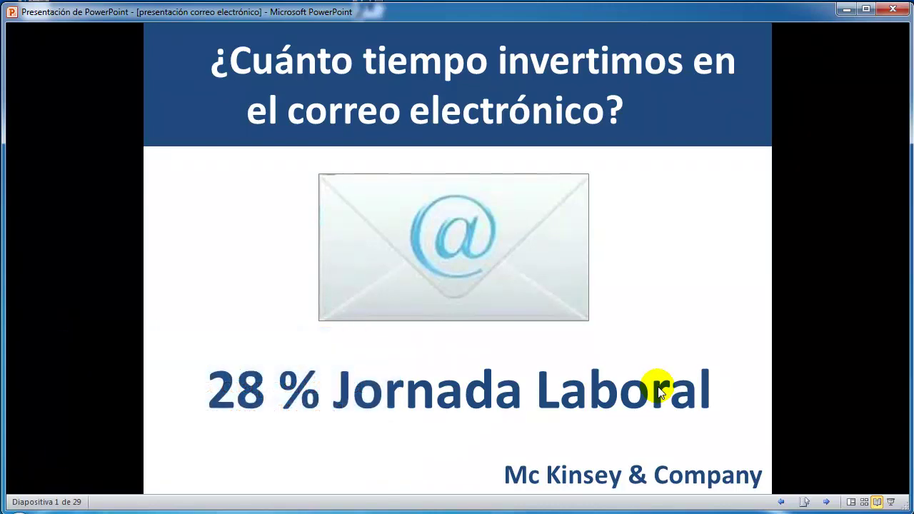
click(657, 389)
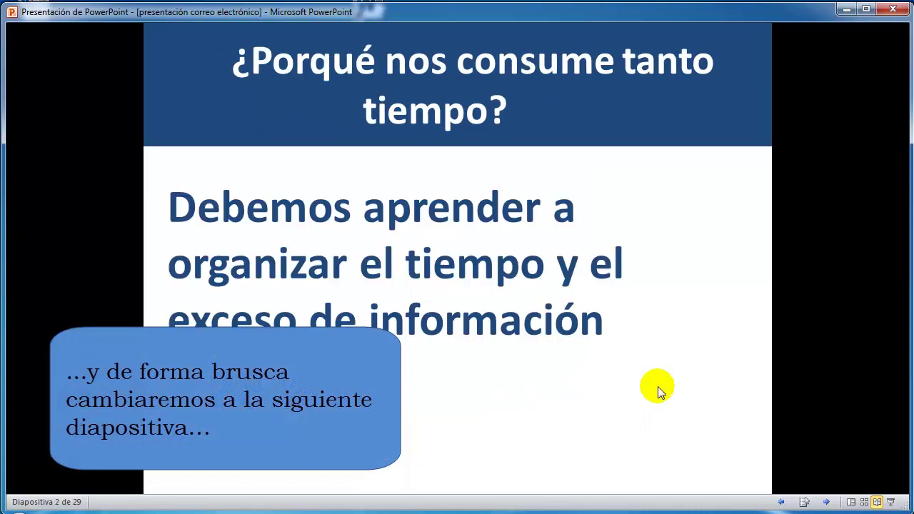
click(657, 389)
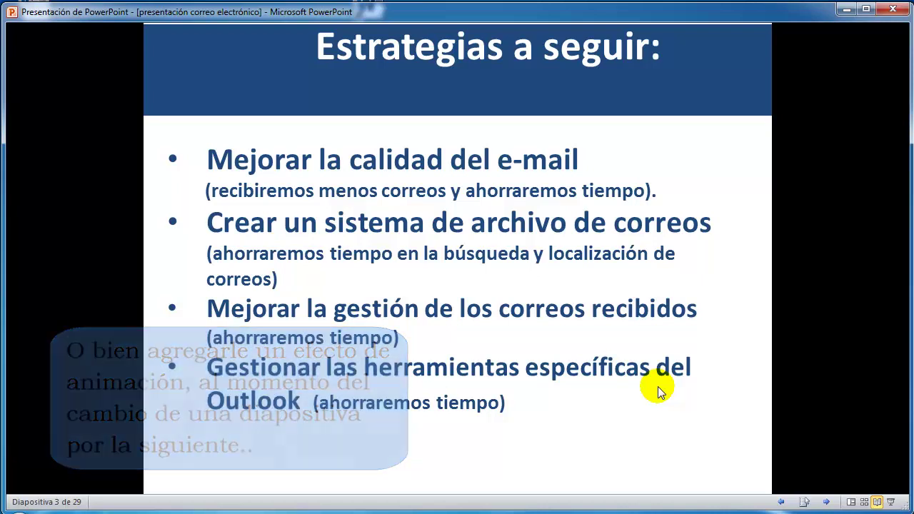
click(658, 391)
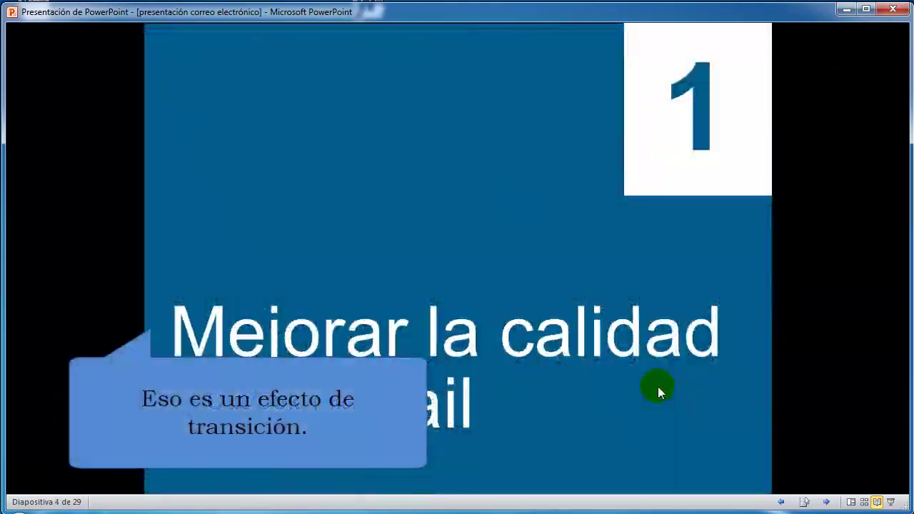
click(657, 388)
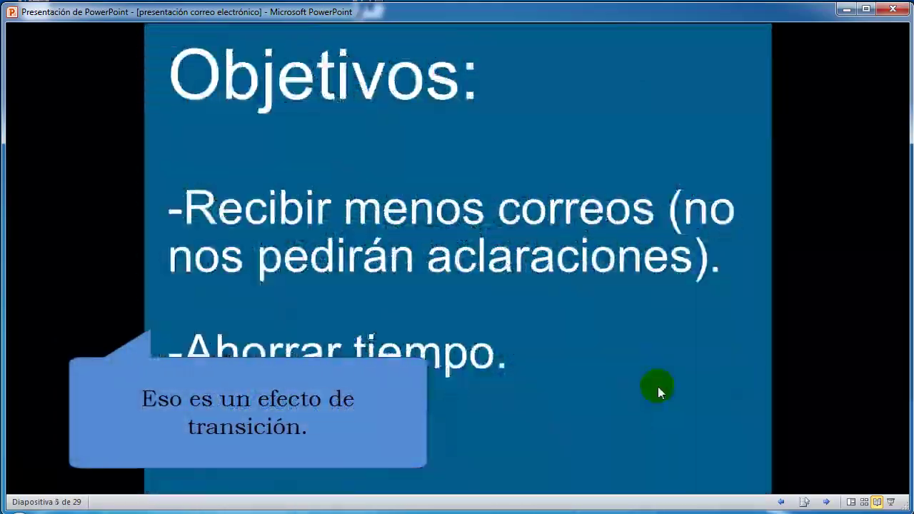
click(657, 388)
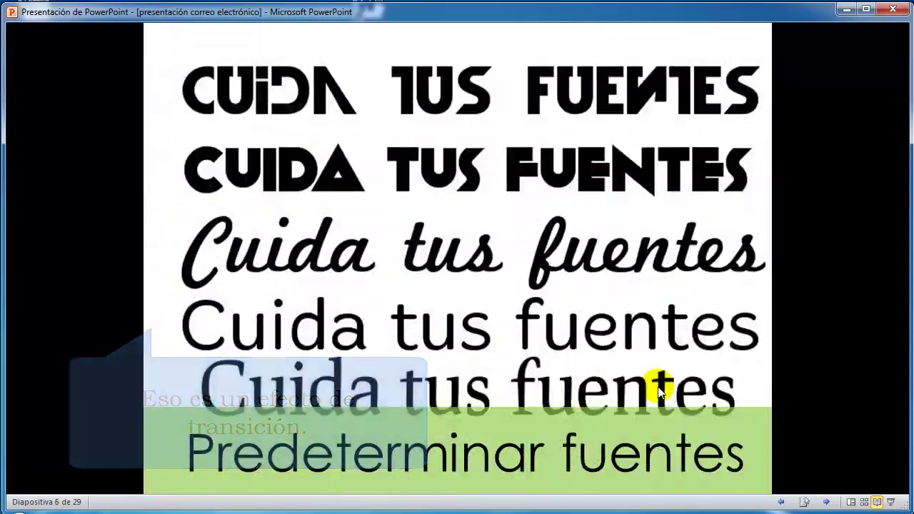
key(Escape)
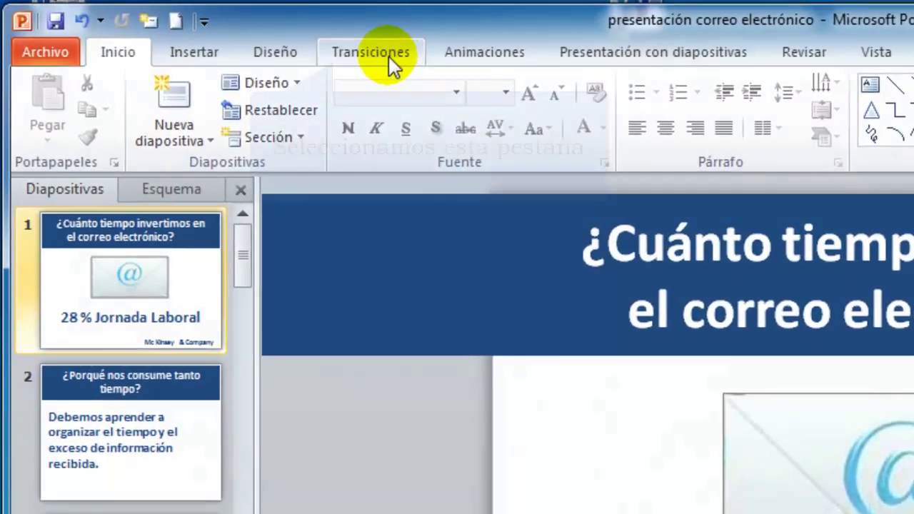
Browse the full Transiciones gallery, then switch to Clasificador de diapositivas view
click(376, 60)
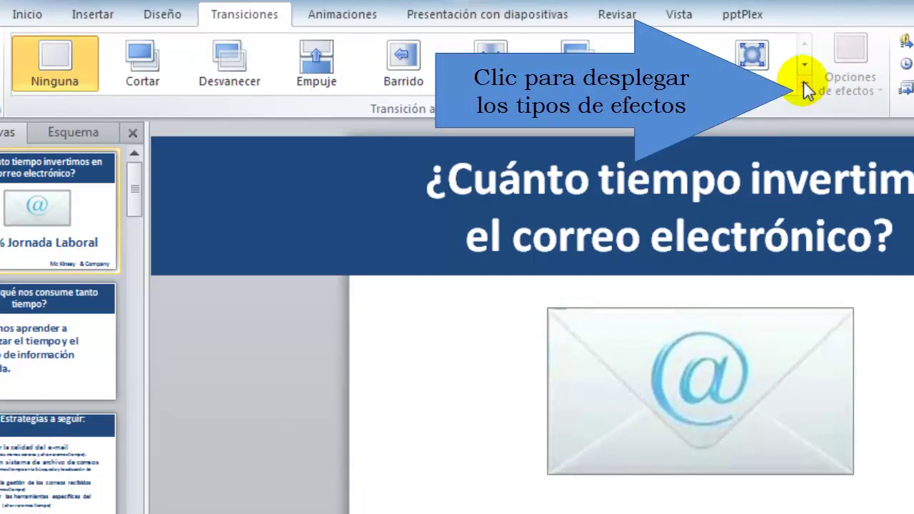
click(804, 84)
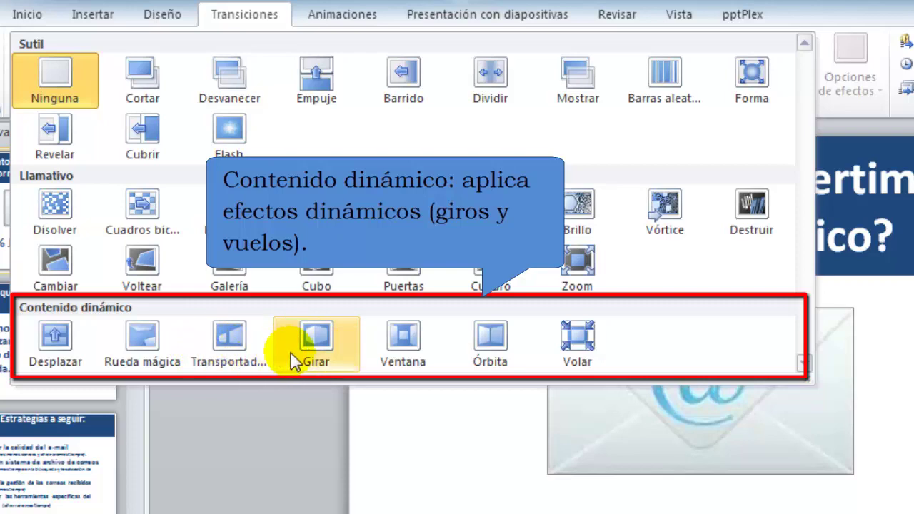
click(413, 417)
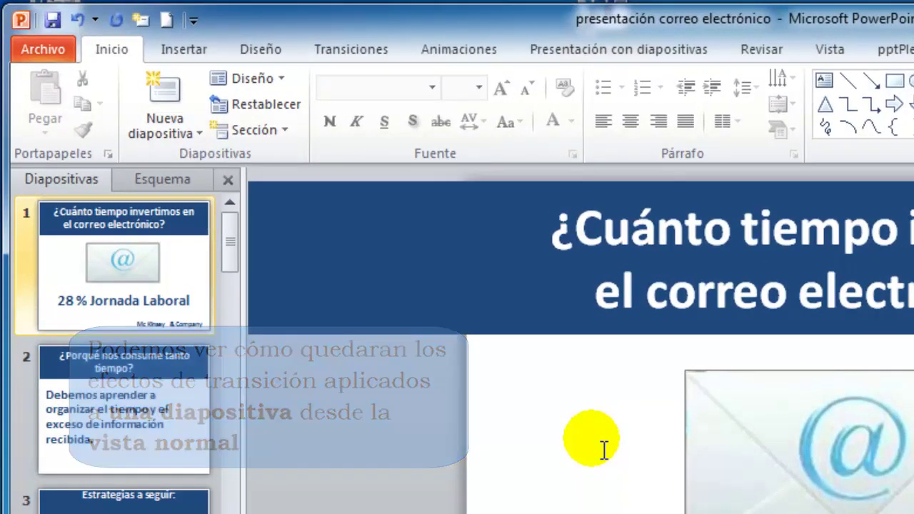
click(825, 50)
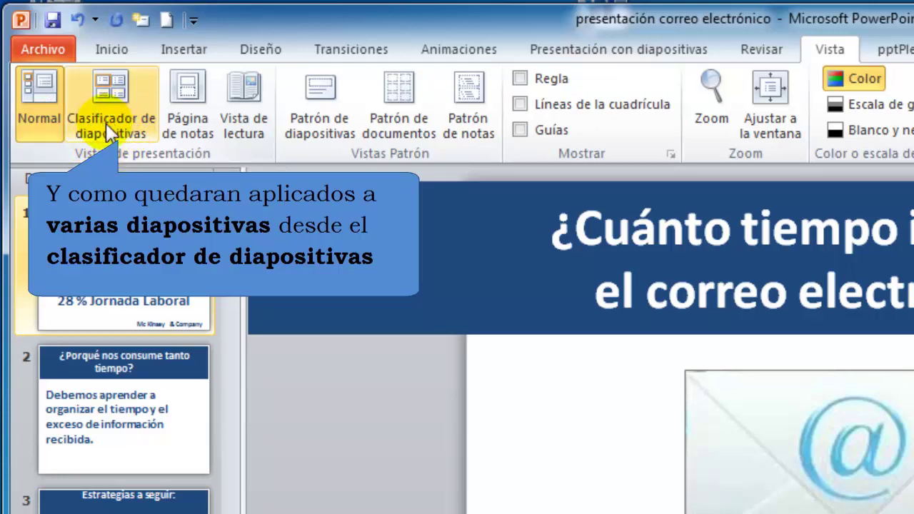
click(134, 121)
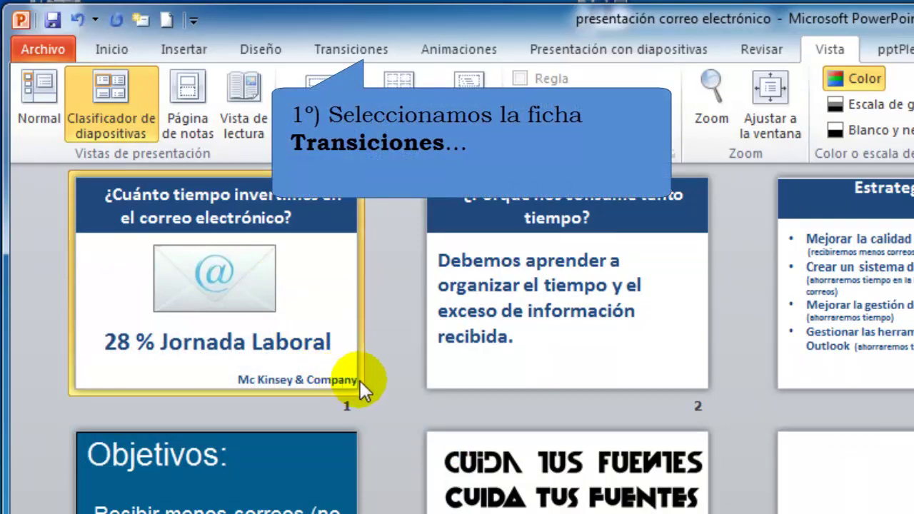
Give slide 1 the Barrido wipe transition from the Transiciones gallery
click(376, 56)
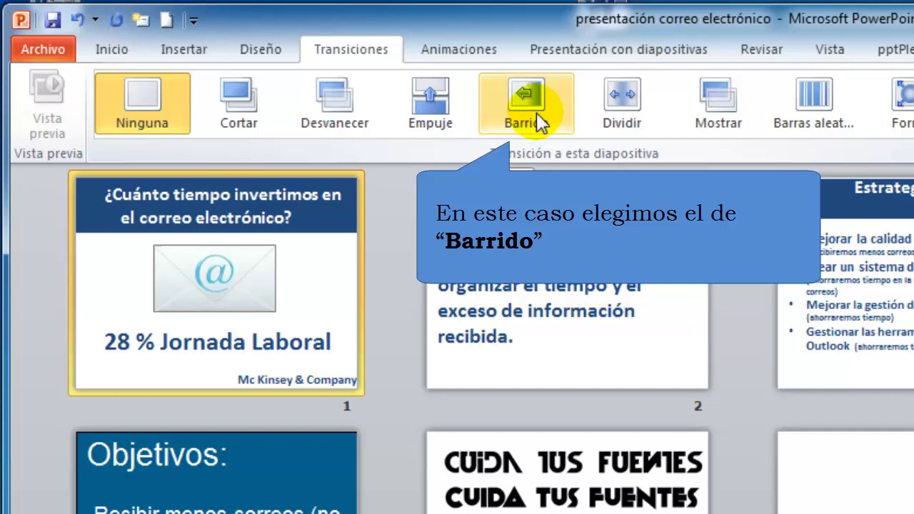
click(536, 112)
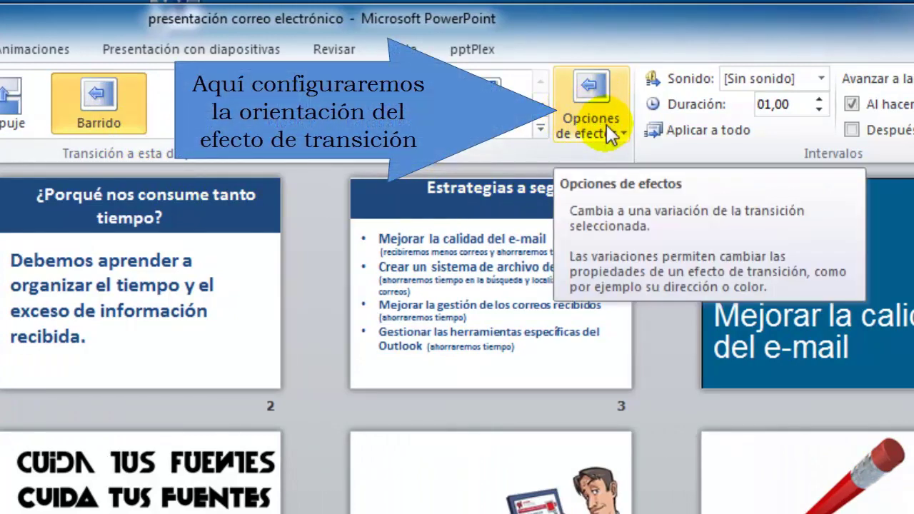
Pick a wipe direction in Opciones de efectos and raise Duración from 01,00 to 03,00
click(606, 125)
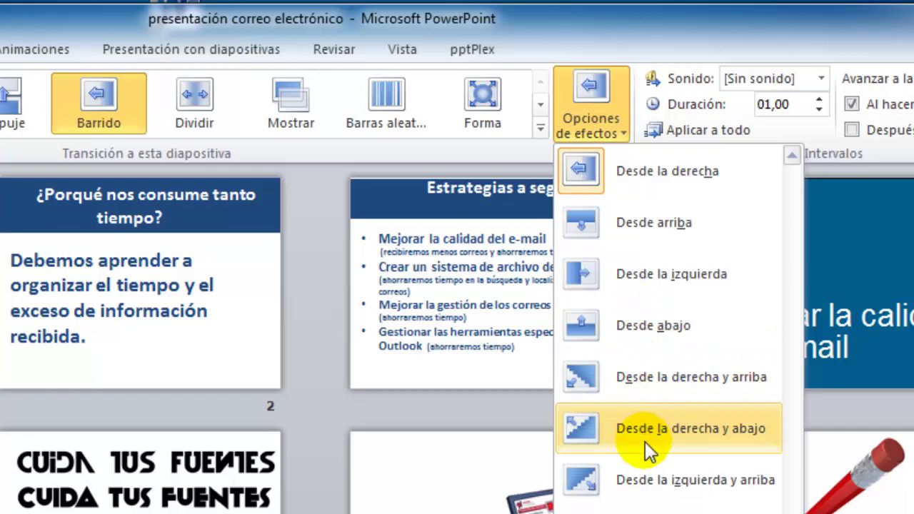
click(597, 38)
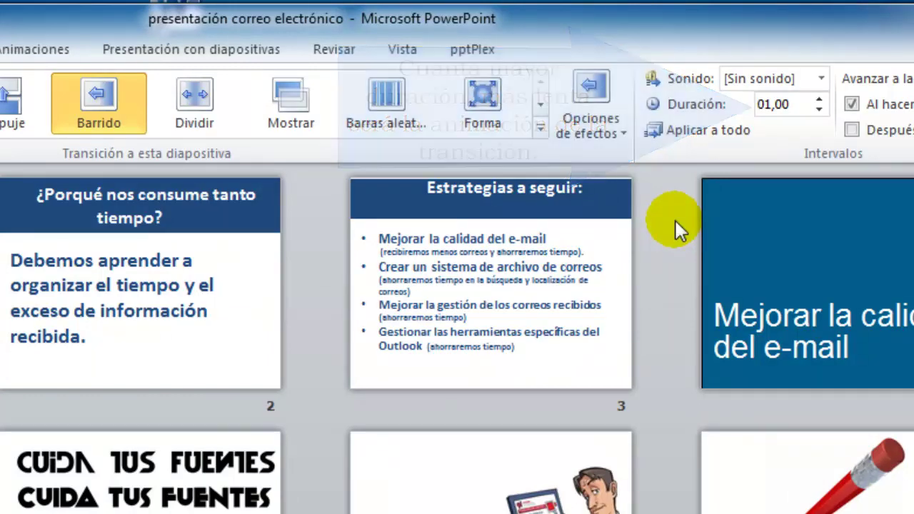
click(820, 100)
click(819, 100)
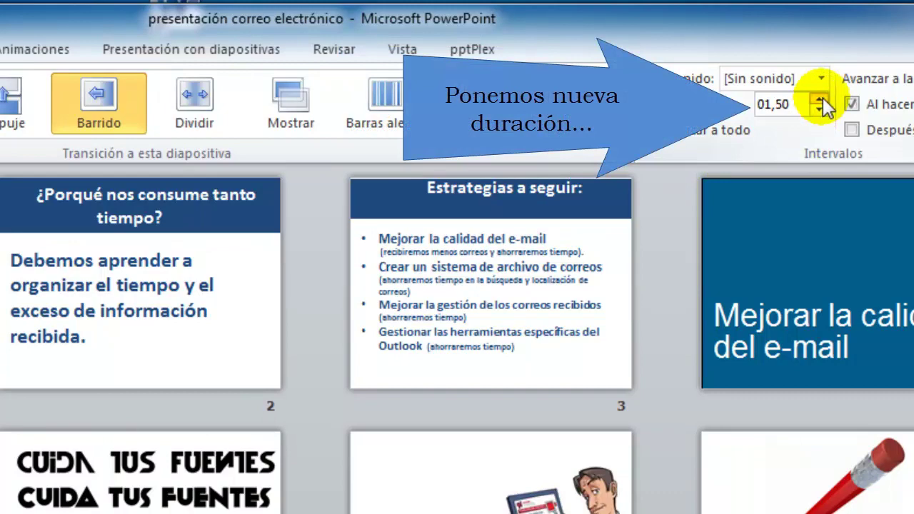
click(819, 100)
click(820, 100)
click(820, 100)
click(819, 99)
click(821, 100)
click(821, 100)
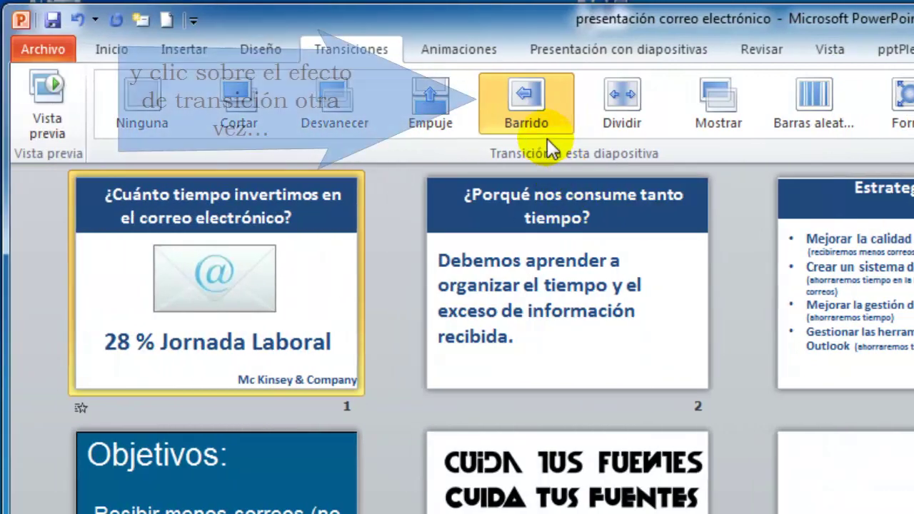
click(537, 96)
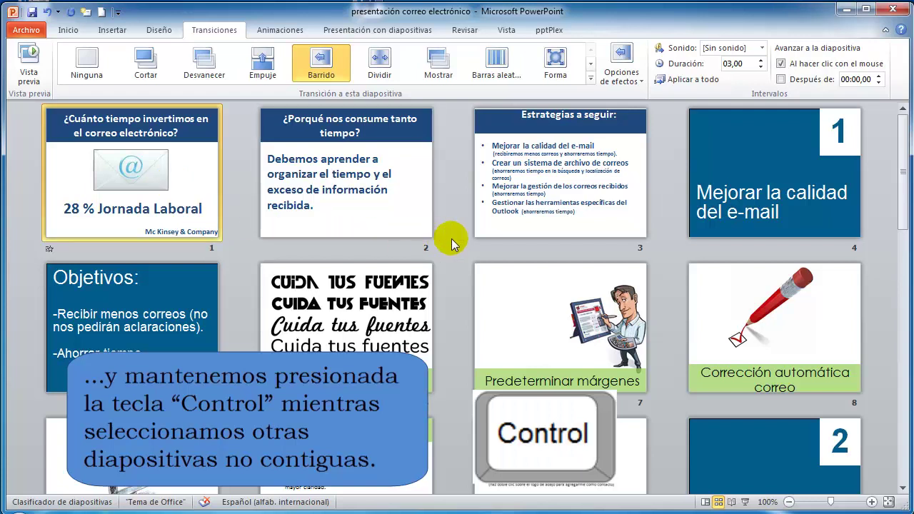
ctrl+click(540, 203)
ctrl+click(389, 291)
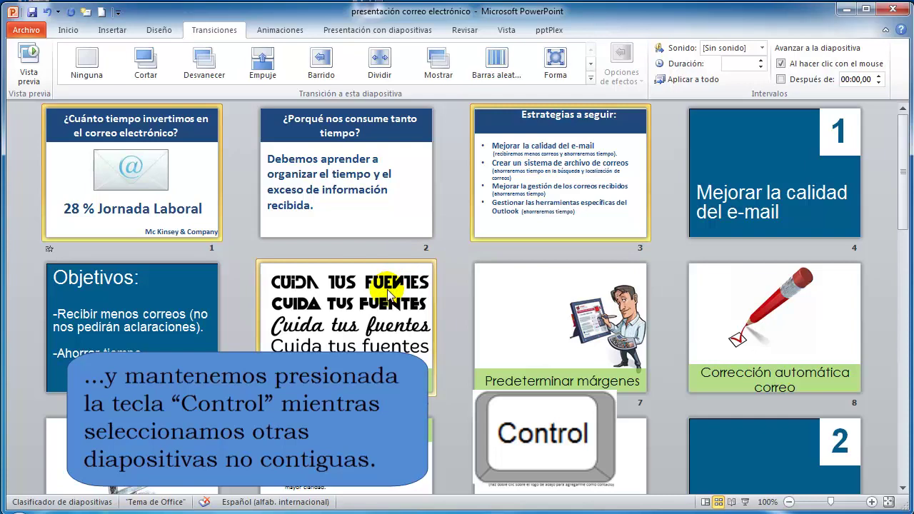
ctrl+click(728, 277)
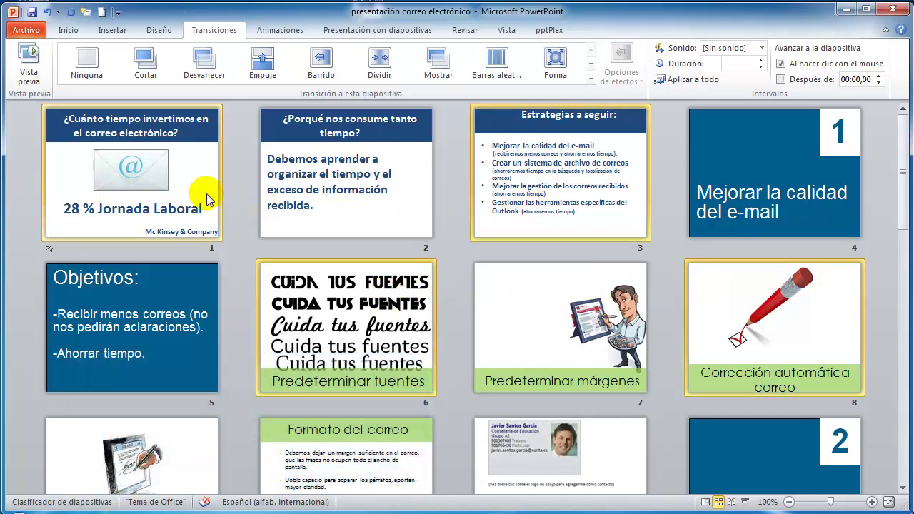
click(244, 244)
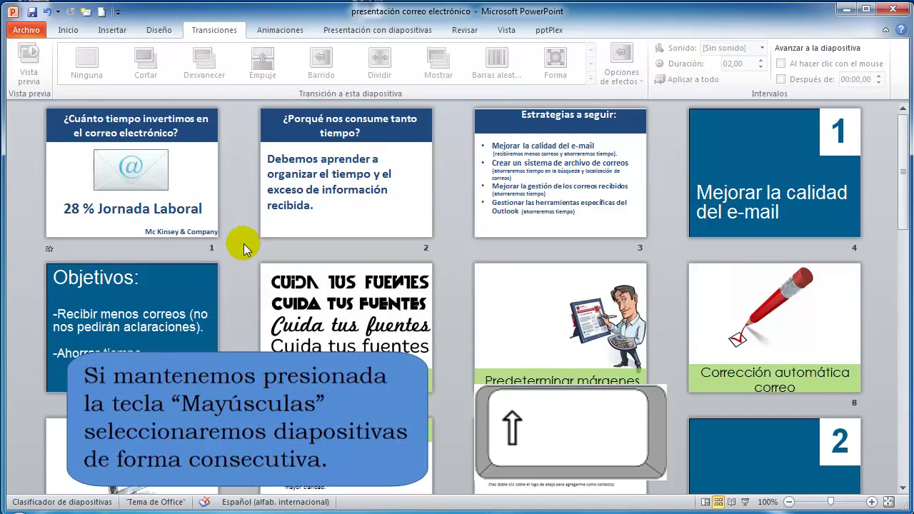
Try multi-selecting slides 1–11 plus slides 19, 20 and 24 in the sorter
click(194, 209)
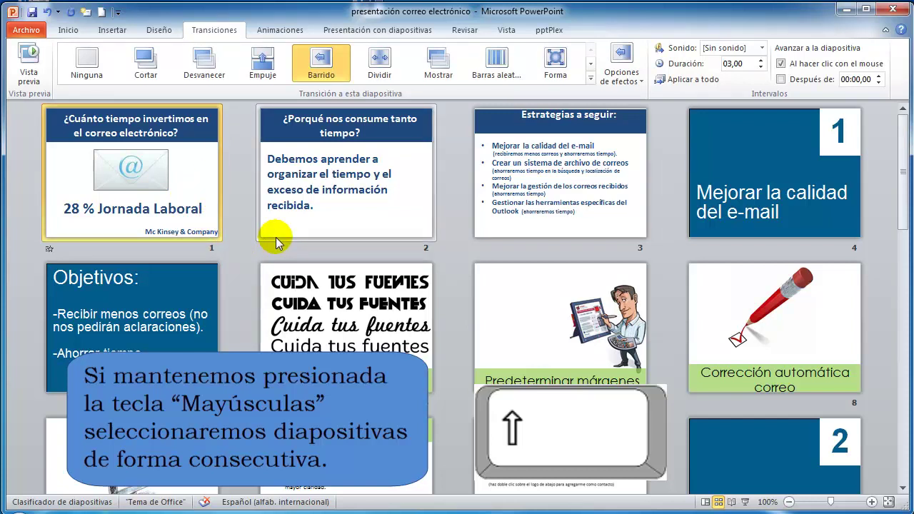
shift+click(699, 206)
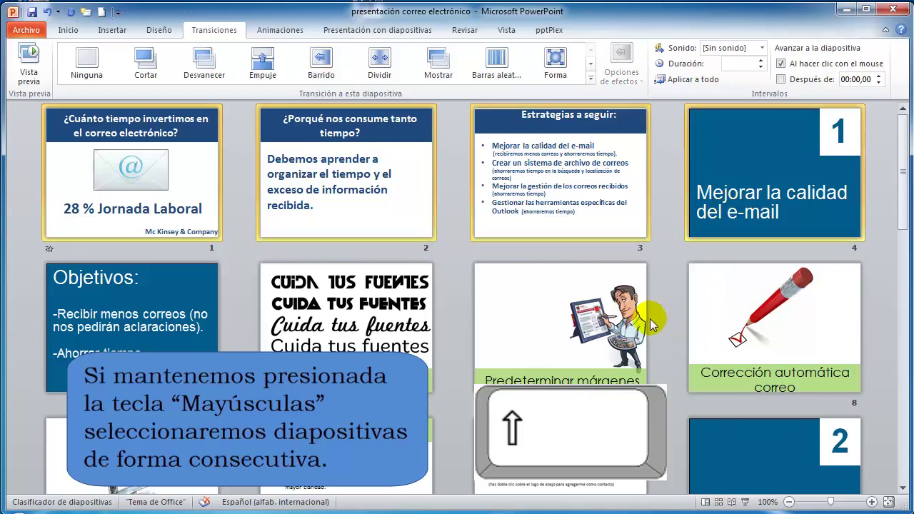
shift+click(528, 317)
scroll(535, 307, down, 3)
shift+click(556, 296)
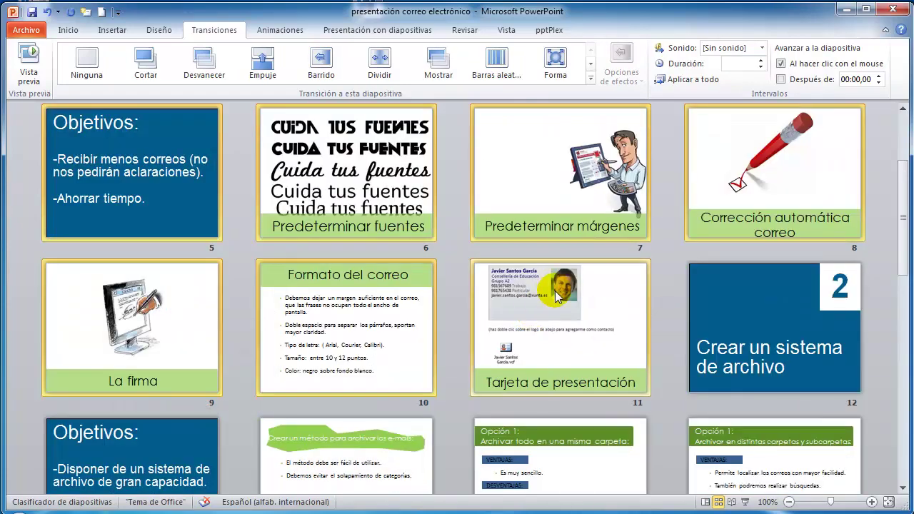
scroll(556, 296, down, 9)
shift+click(638, 247)
shift+click(734, 203)
shift+click(723, 300)
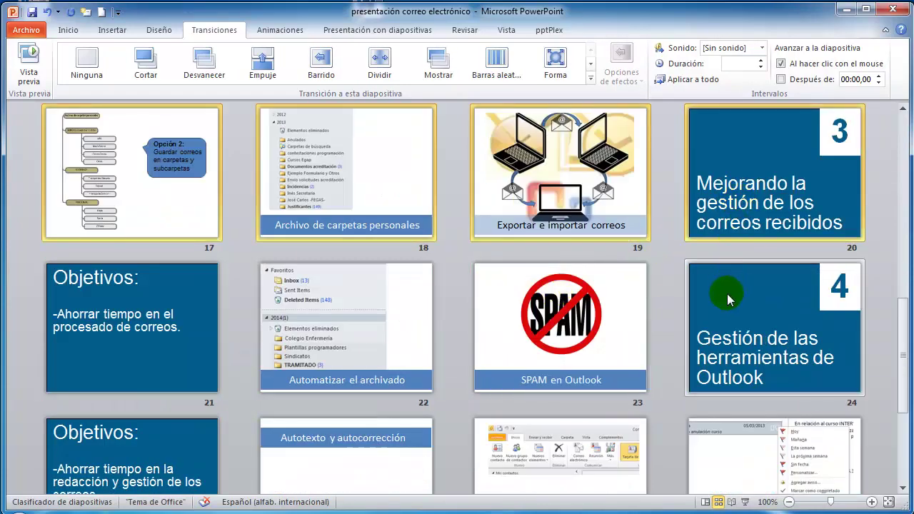
Scroll back to the top and select only slides 1 through 3
scroll(724, 293, down, 5)
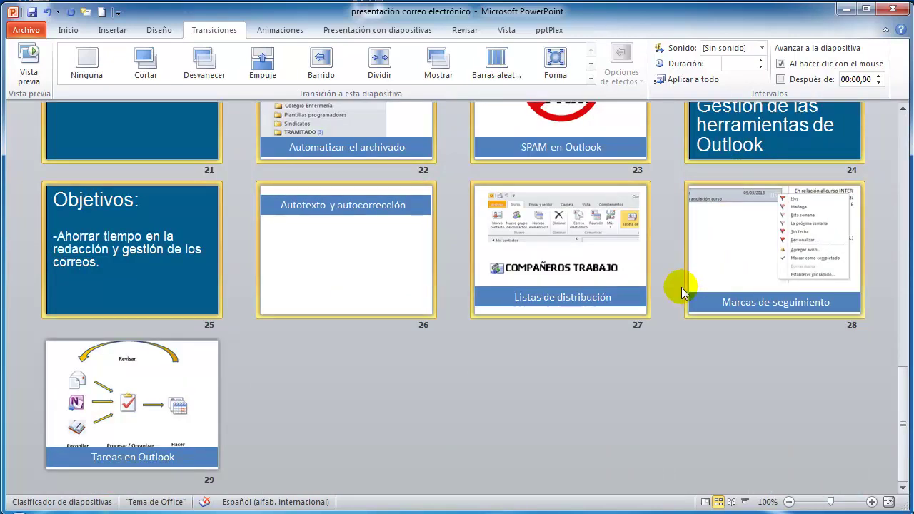
scroll(681, 286, up, 15)
scroll(681, 287, up, 2)
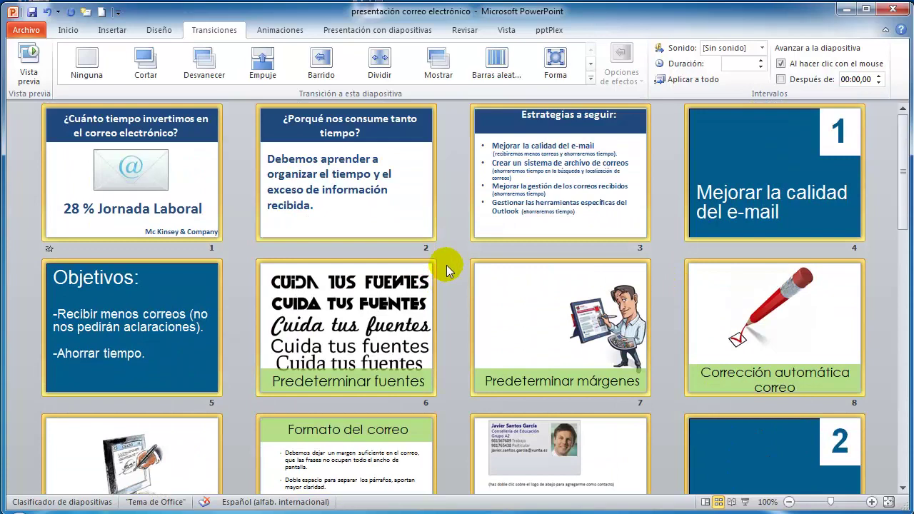
click(172, 209)
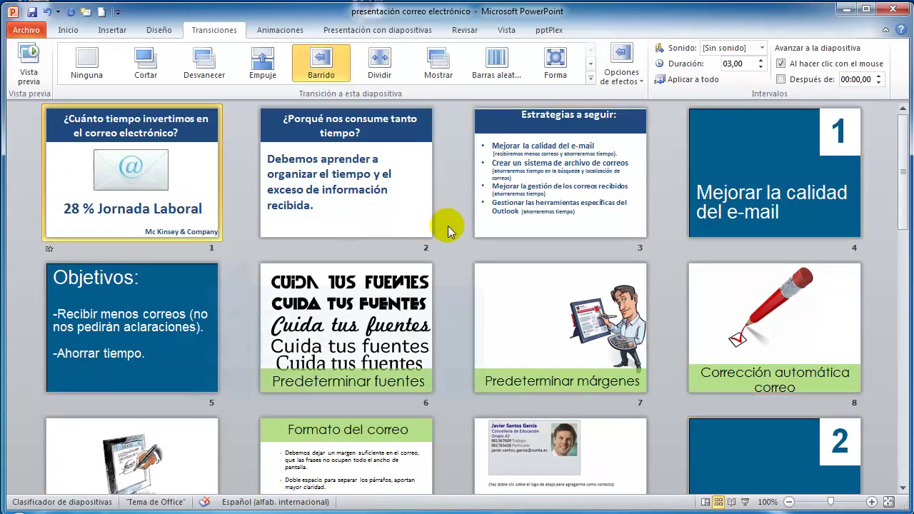
shift+click(494, 216)
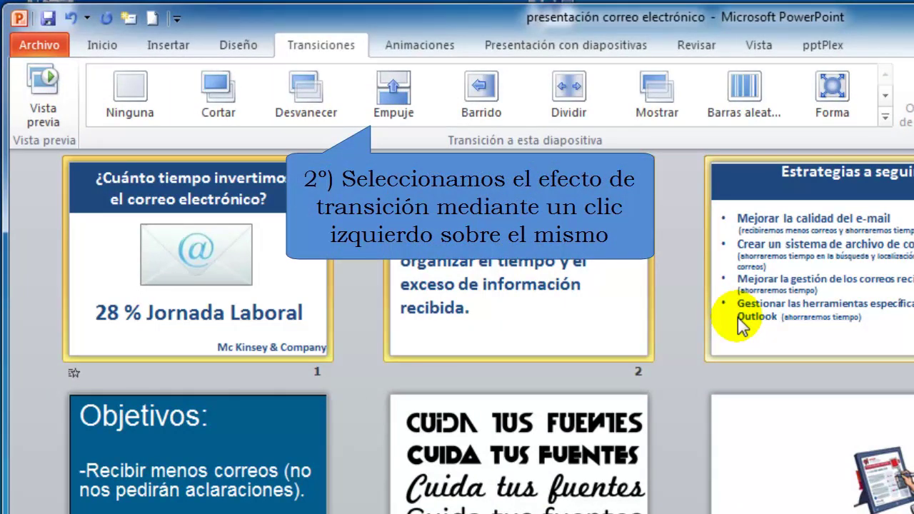
Apply the Dividir transition to slides 1–3 and raise Duración to 02,00
click(577, 101)
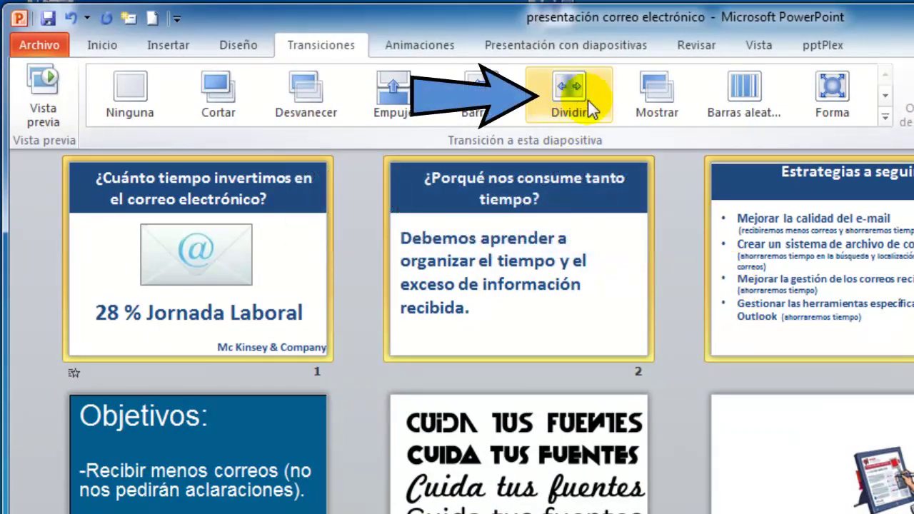
click(578, 93)
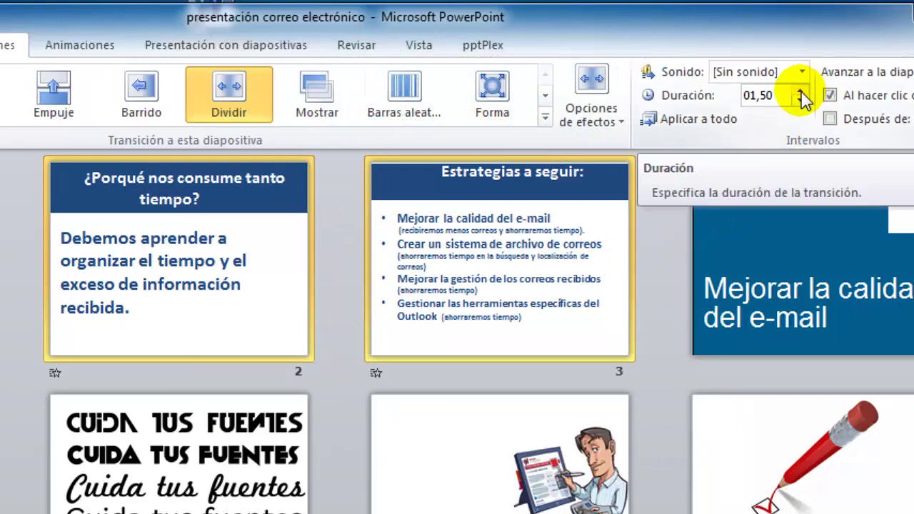
click(800, 91)
click(800, 91)
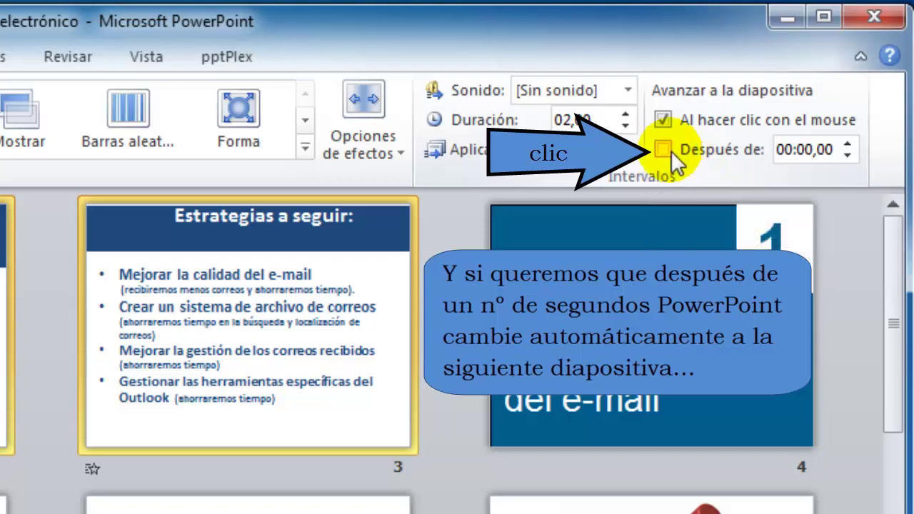
Check 'Después de' and spin the auto-advance delay up to 00:03,00
click(662, 150)
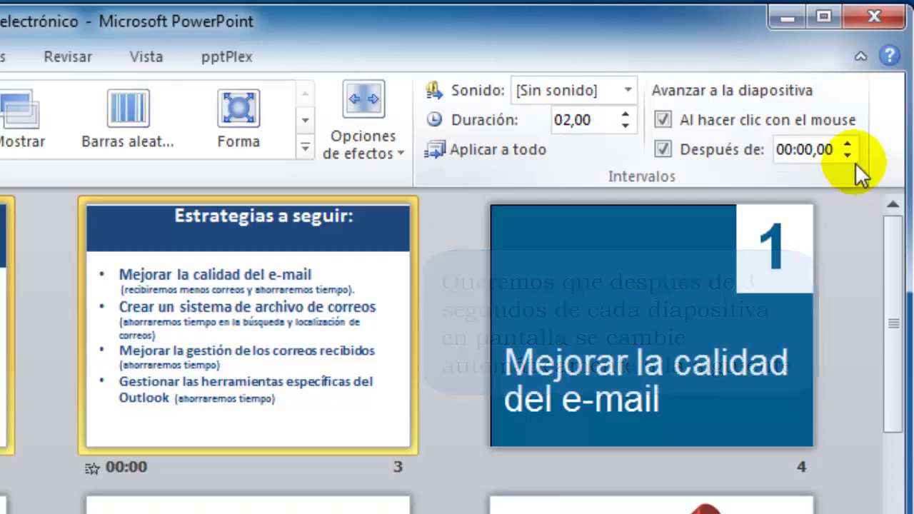
click(847, 143)
click(847, 143)
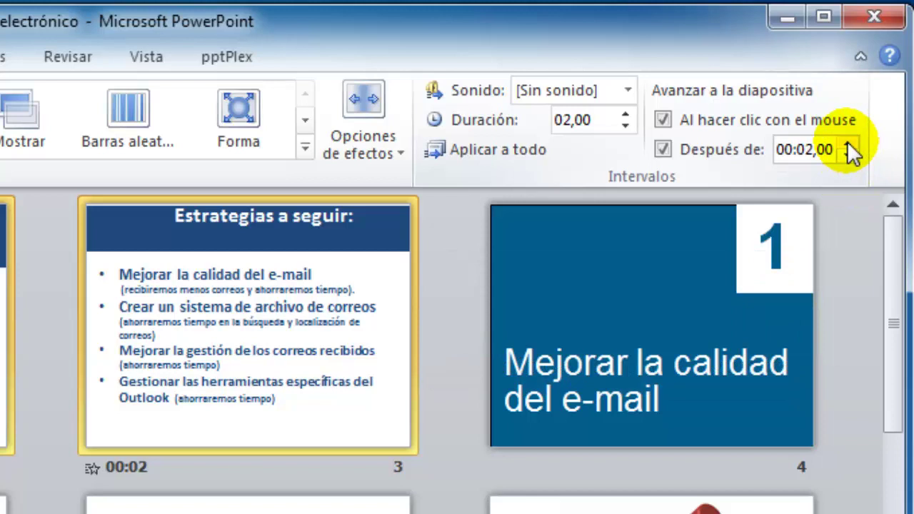
click(847, 144)
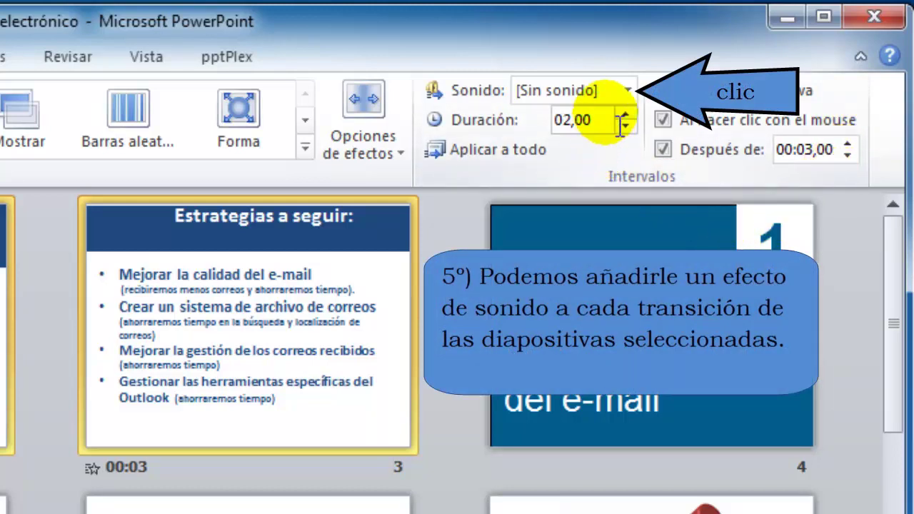
Set the sound to Cámara, preview Dividir, then choose Otro sonido for a custom file
click(629, 90)
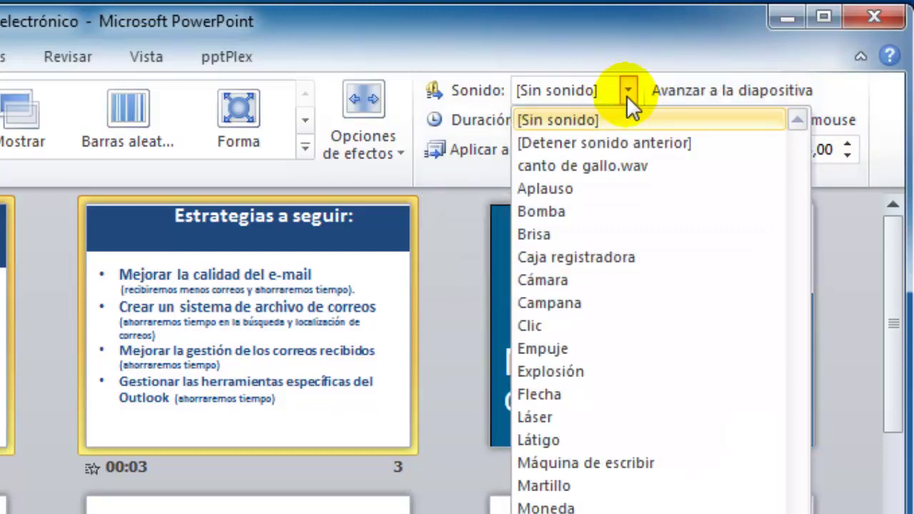
click(600, 280)
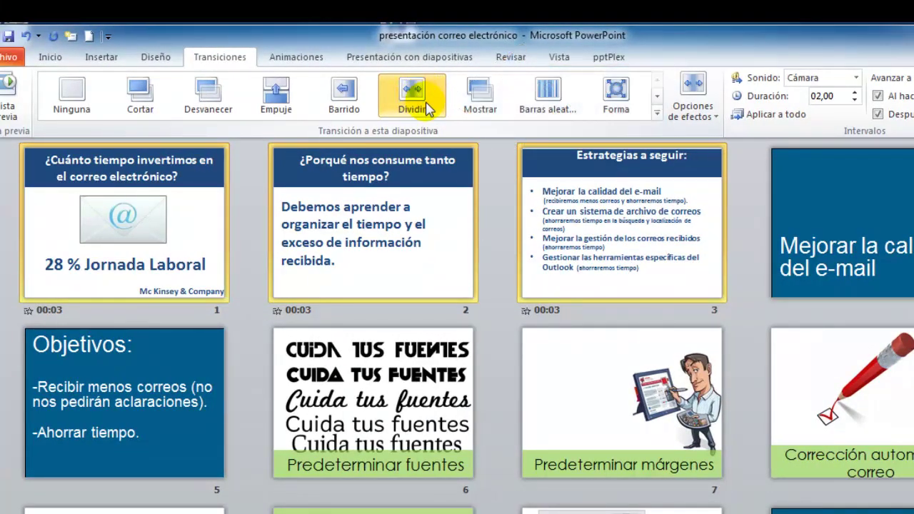
click(432, 100)
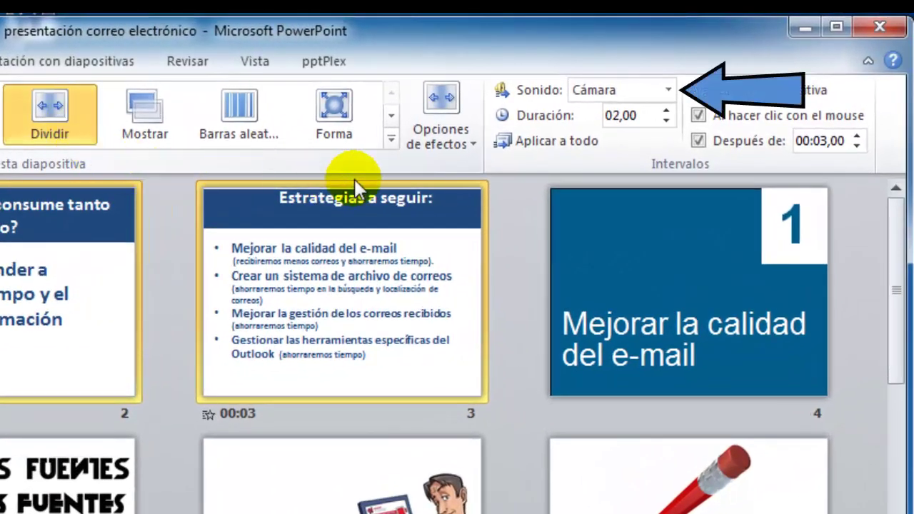
click(668, 90)
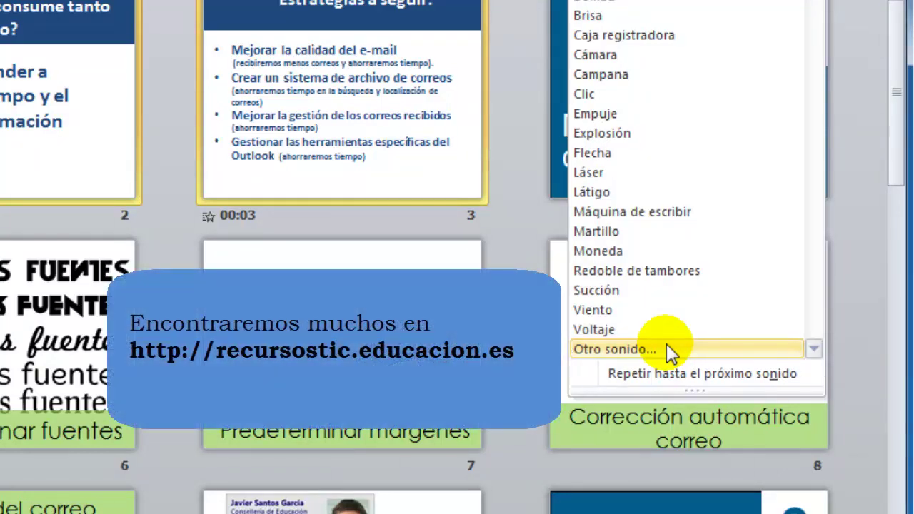
click(671, 351)
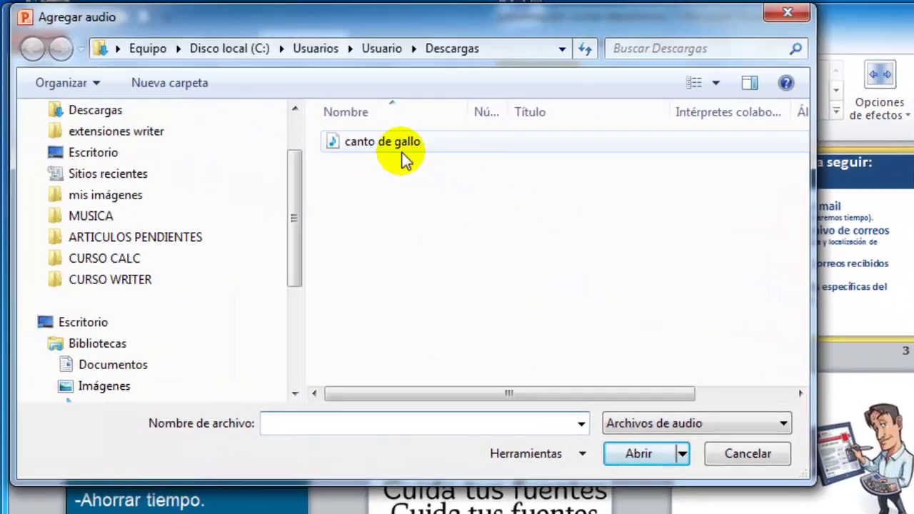
Select 'canto de gallo' in the Agregar audio dialog and confirm with Aceptar
click(398, 144)
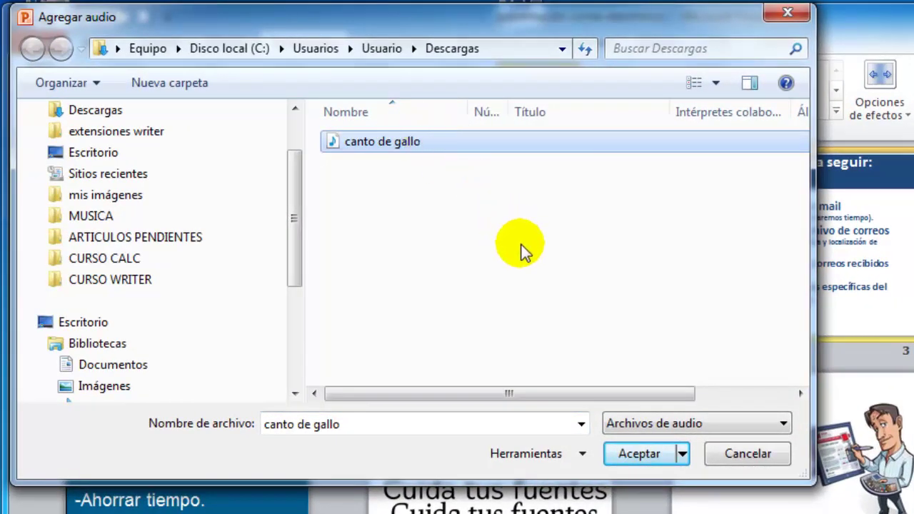
click(655, 457)
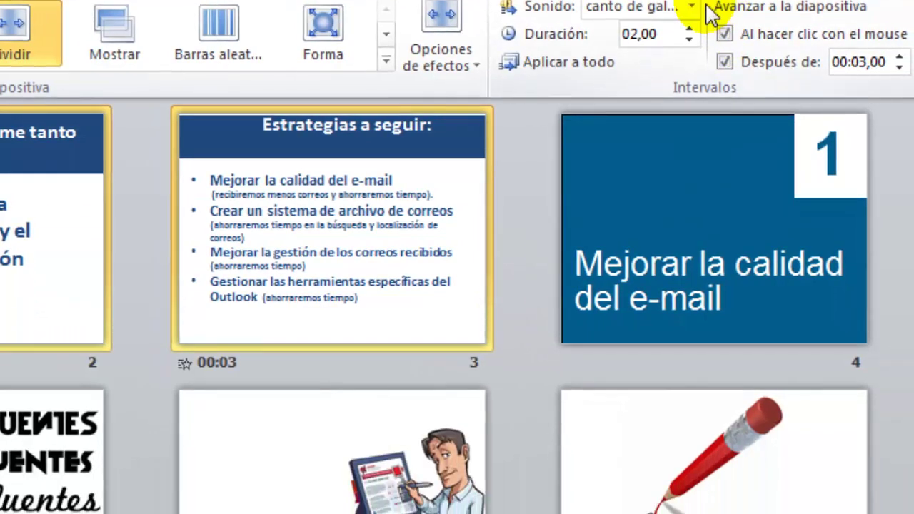
Turn on 'Repetir hasta el próximo sonido' in the Sonido dropdown
click(692, 85)
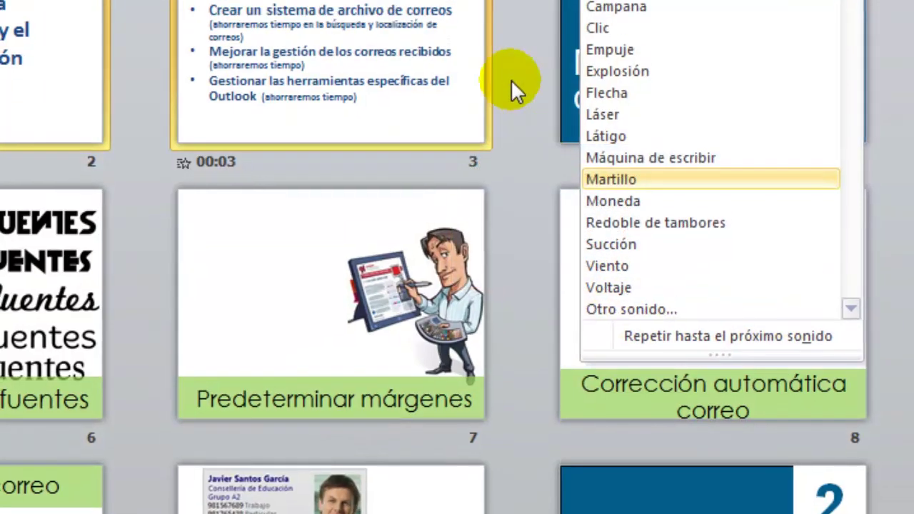
click(520, 149)
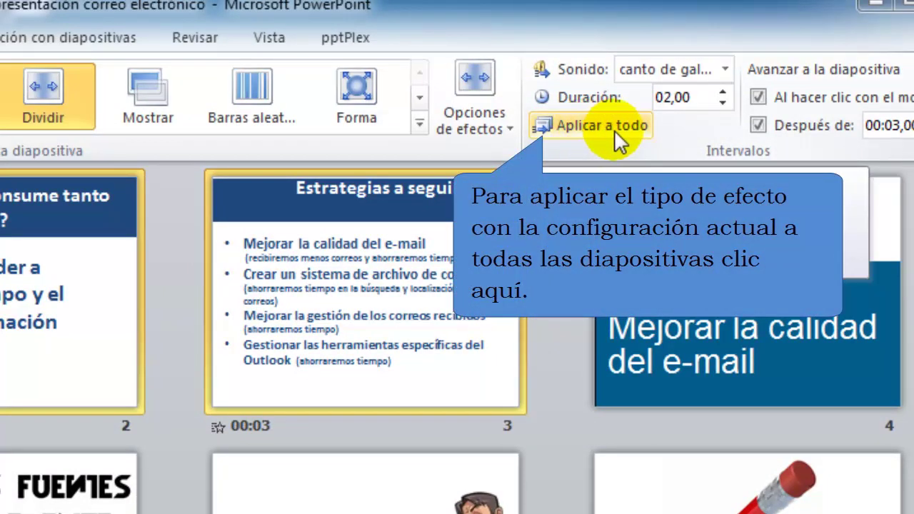
Use Aplicar a todo to give every slide the Dividir transition, sound and 00:03 timing
click(606, 127)
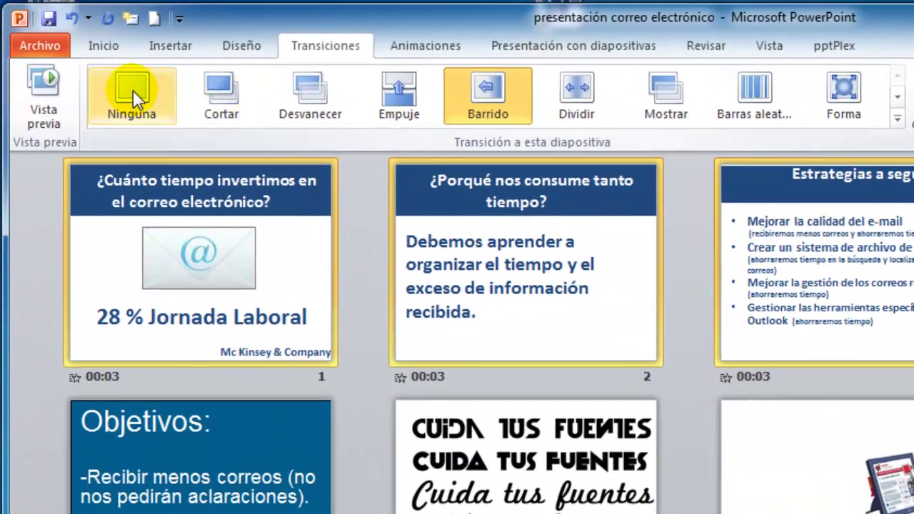
Set the transition to Ninguna and sound to Sin sonido, and clear the 00:03 'Después de' auto-advance
click(134, 91)
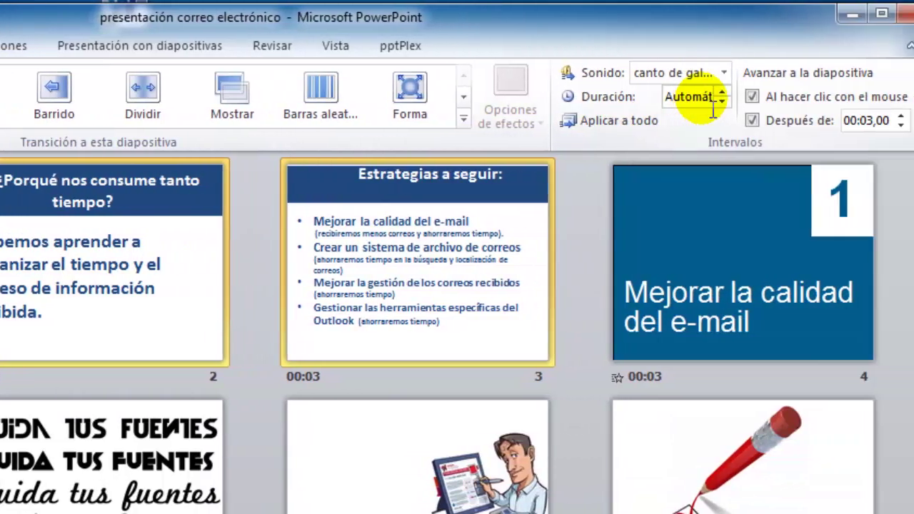
click(723, 72)
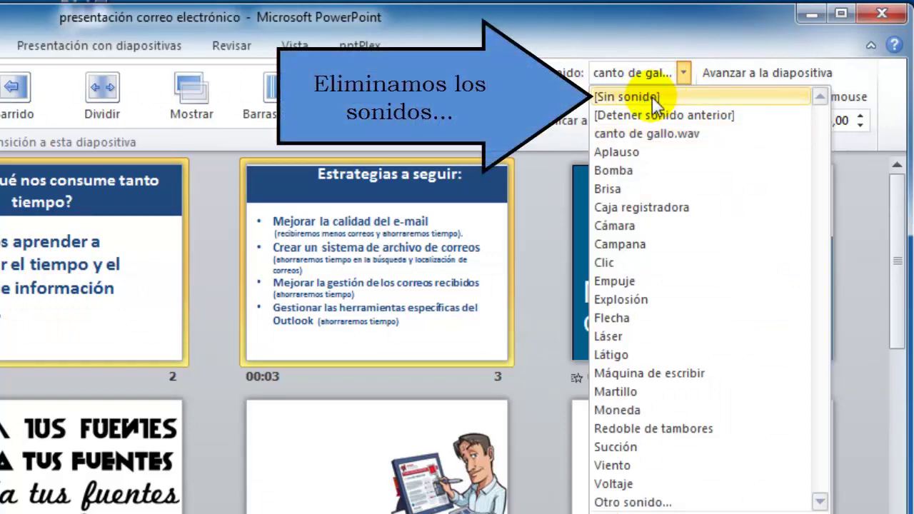
click(653, 100)
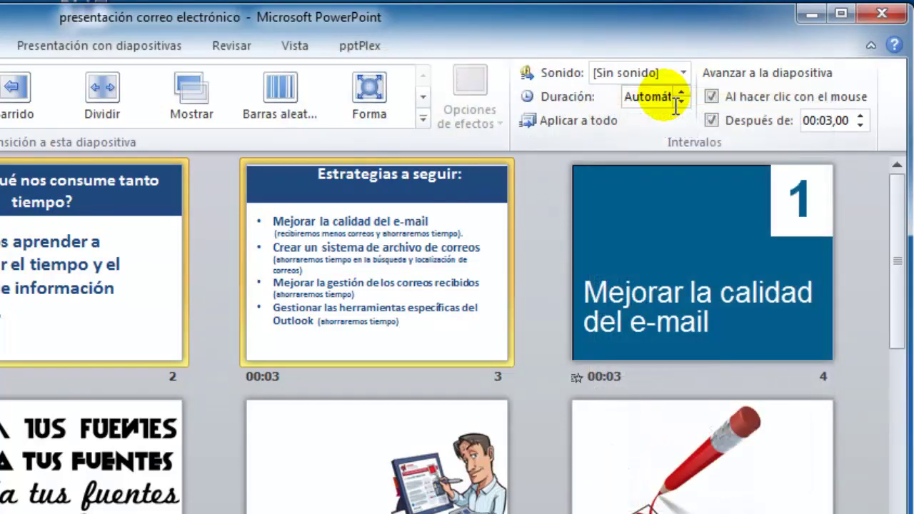
click(712, 122)
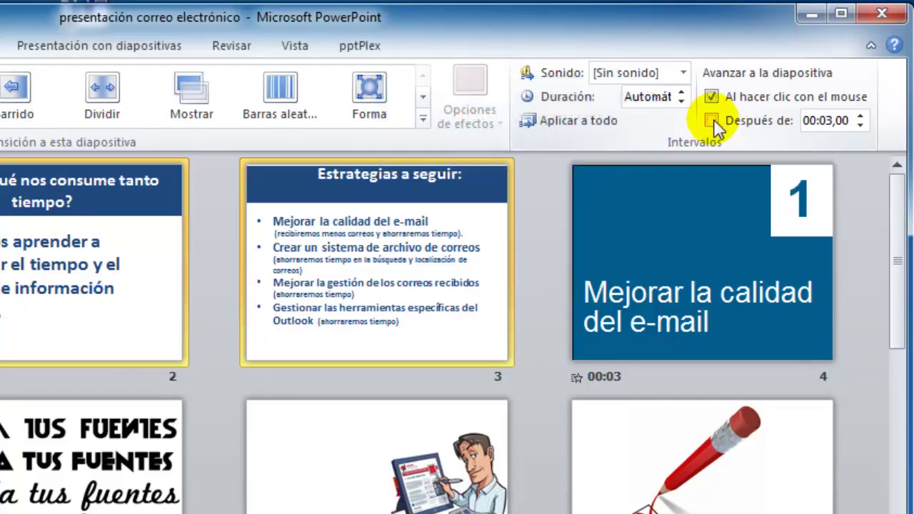
Apply the cleared Ninguna, Sin sonido, click-only settings to all slides with Aplicar a todo
click(580, 128)
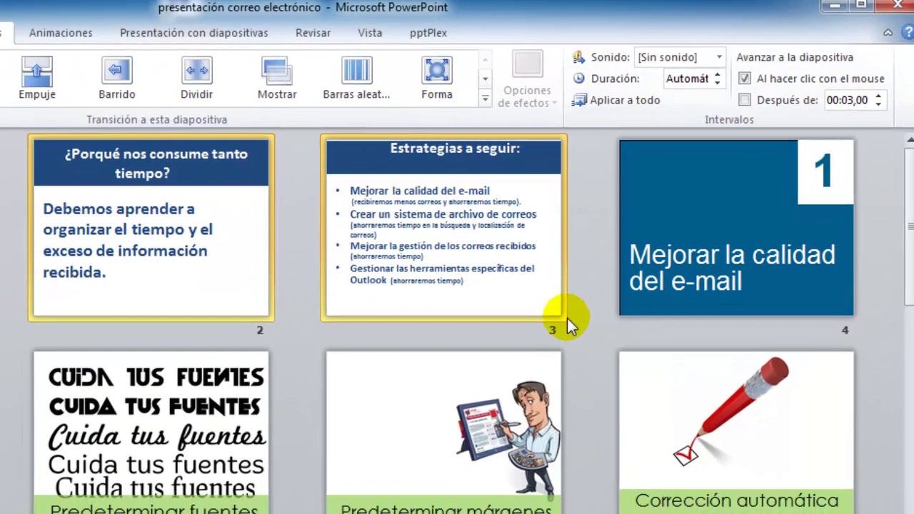